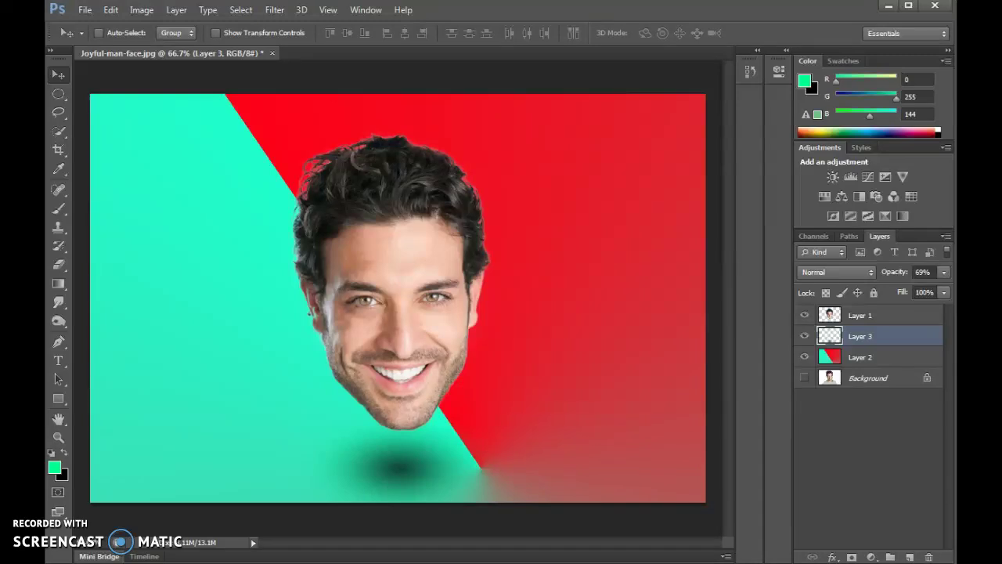
- Select Layer 1, the cut-out face layer, in the Layers panel
{"action": "left_click", "coordinate": [876, 320]}
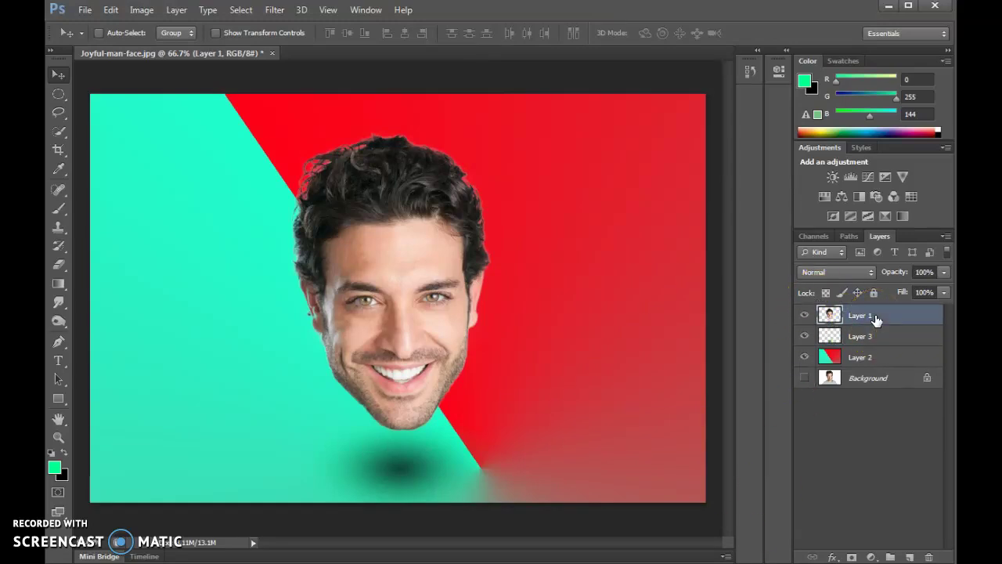
- Draw a freehand Lasso selection around the left eye and brow, then open its context menu
{"action": "left_click", "coordinate": [60, 111]}
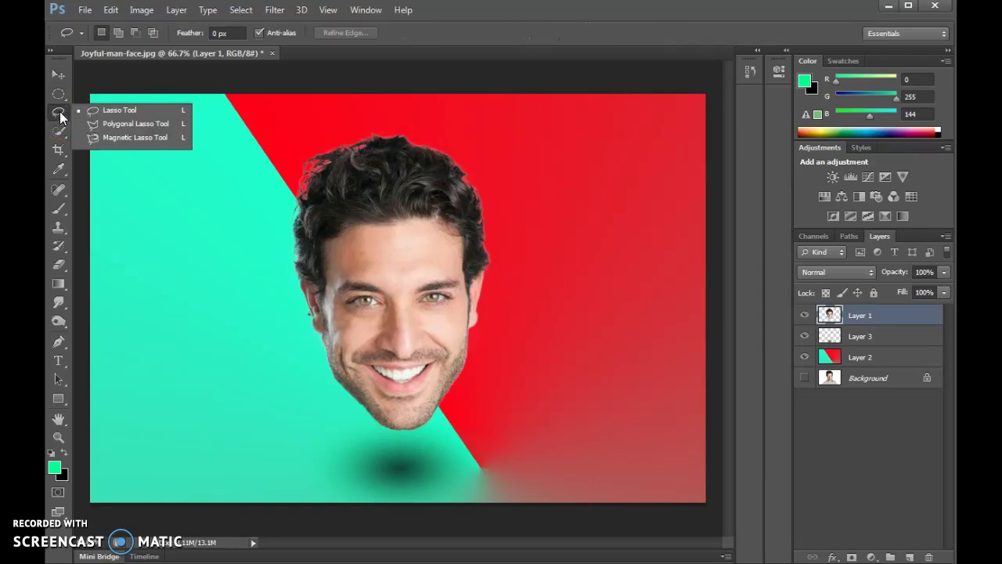
{"action": "left_click", "coordinate": [114, 116]}
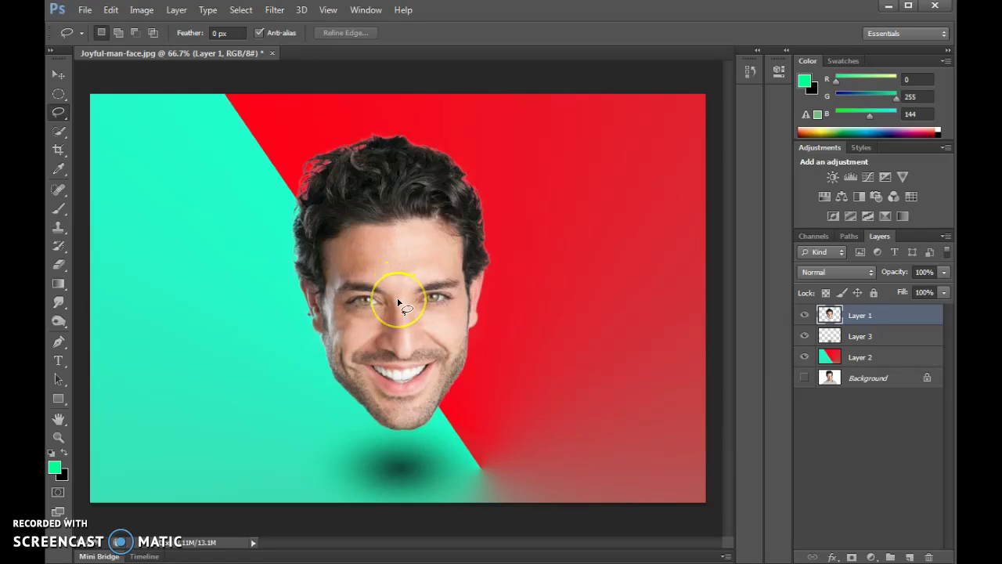
{"action": "mouse_move", "coordinate": [394, 295]}
{"action": "left_mouse_down"}
{"action": "mouse_move", "coordinate": [365, 270]}
{"action": "mouse_move", "coordinate": [342, 277]}
{"action": "mouse_move", "coordinate": [329, 310]}
{"action": "mouse_move", "coordinate": [333, 328]}
{"action": "mouse_move", "coordinate": [357, 333]}
{"action": "mouse_move", "coordinate": [382, 329]}
{"action": "mouse_move", "coordinate": [393, 302]}
{"action": "left_mouse_up"}
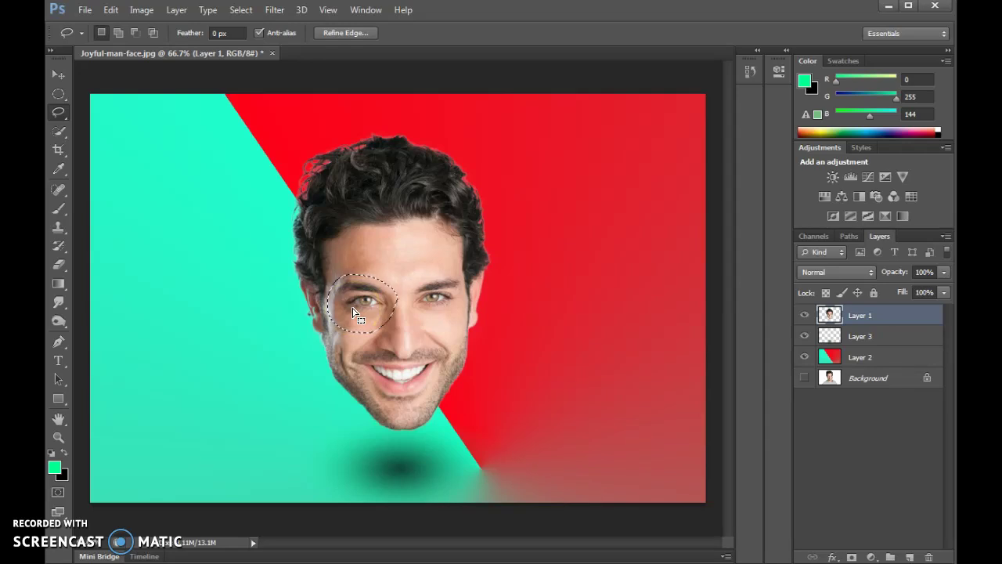
{"action": "right_click", "coordinate": [353, 310]}
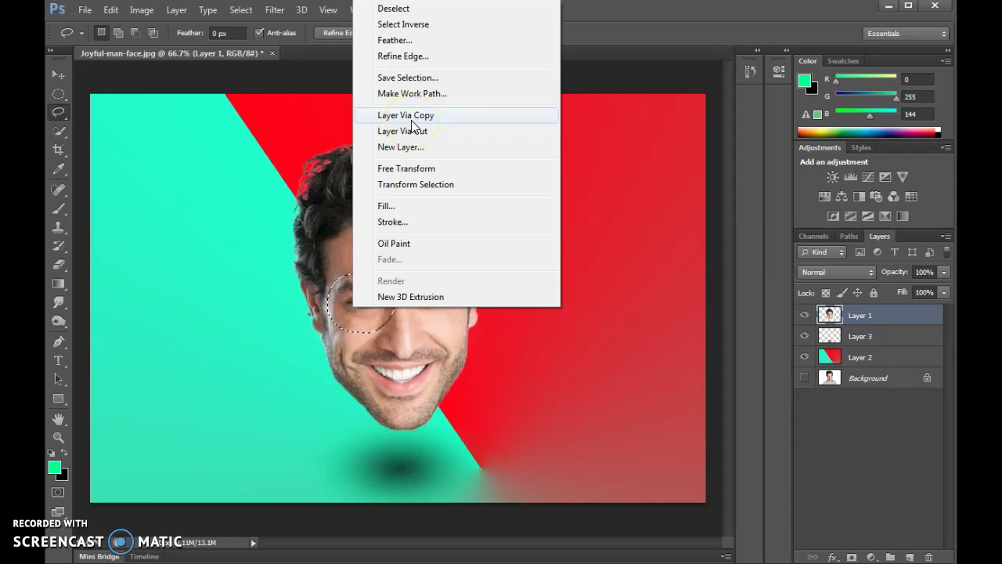
- Copy the eye selection to a new layer and scale it slightly larger
{"action": "left_click", "coordinate": [411, 117]}
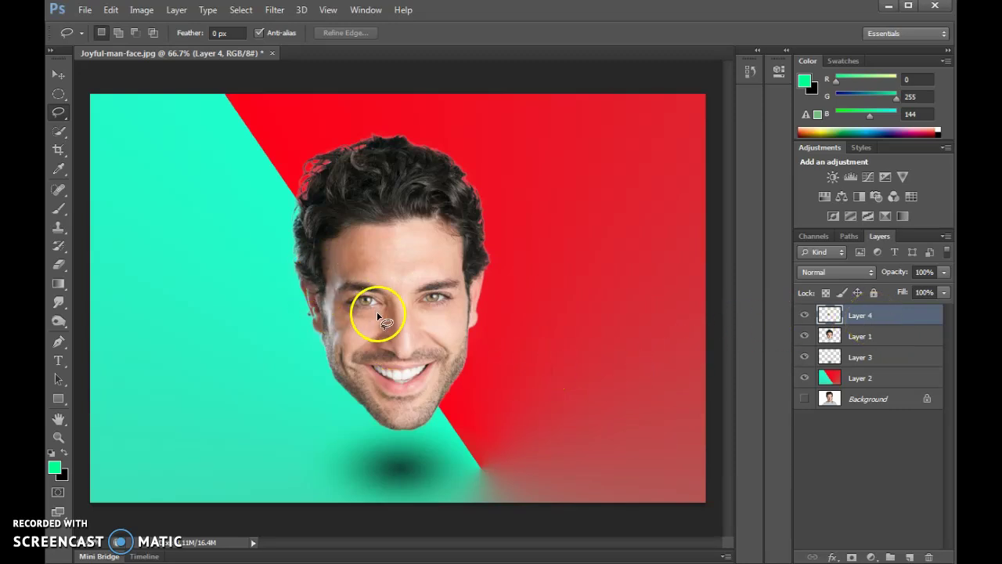
{"action": "key", "text": "ctrl+t"}
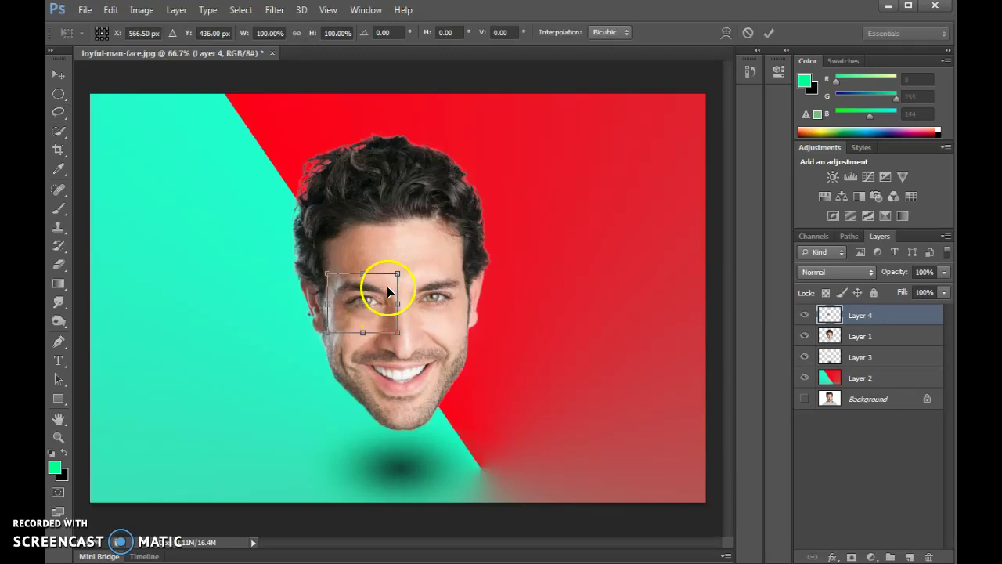
{"action": "left_click_drag", "start_coordinate": [397, 274], "coordinate": [399, 267]}
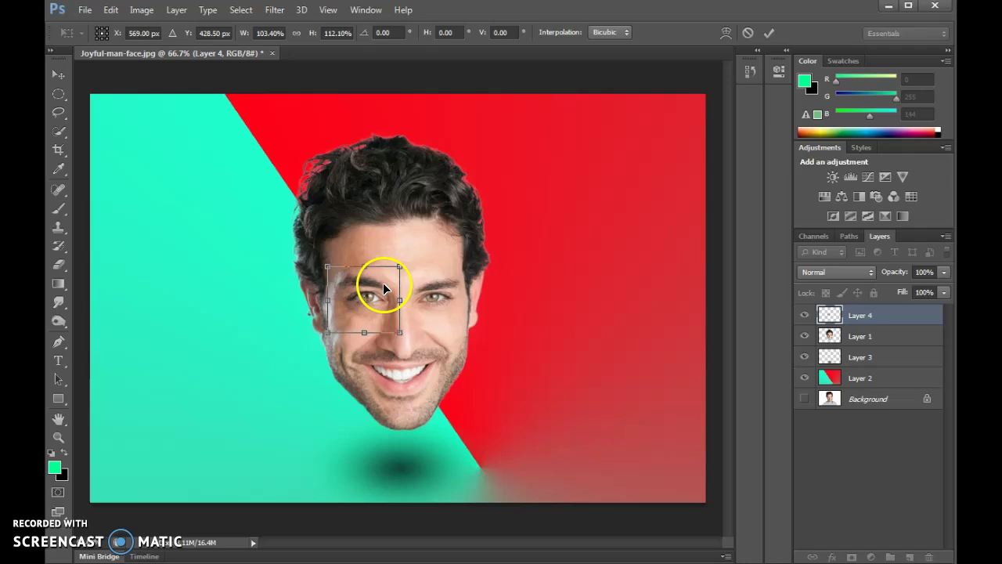
- Warp the enlarged eye copy into a bulging shape and apply the warp
{"action": "right_click", "coordinate": [384, 285]}
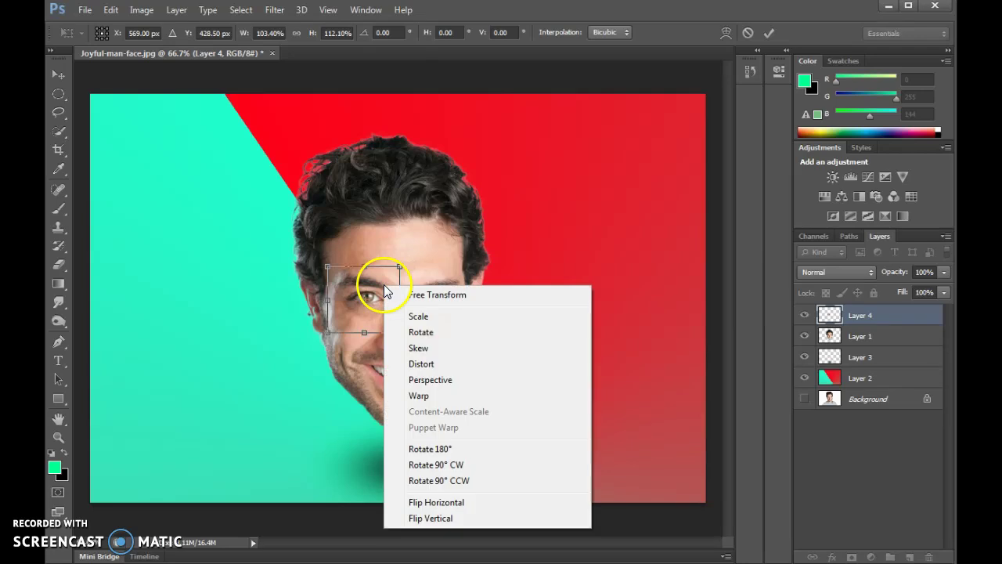
{"action": "left_click", "coordinate": [420, 395]}
{"action": "left_click_drag", "start_coordinate": [355, 306], "coordinate": [349, 273]}
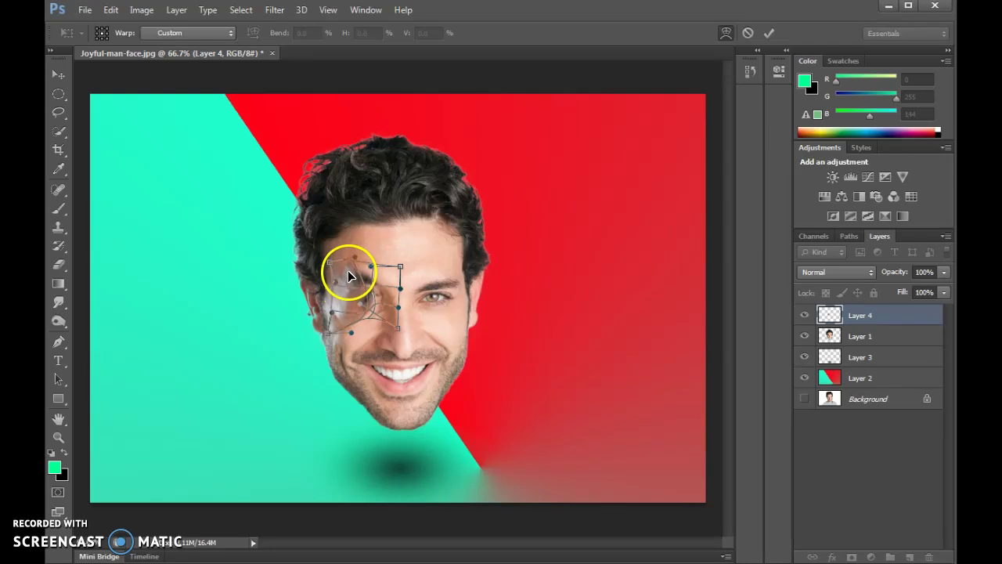
{"action": "key", "text": "Return"}
{"action": "key", "text": "l"}
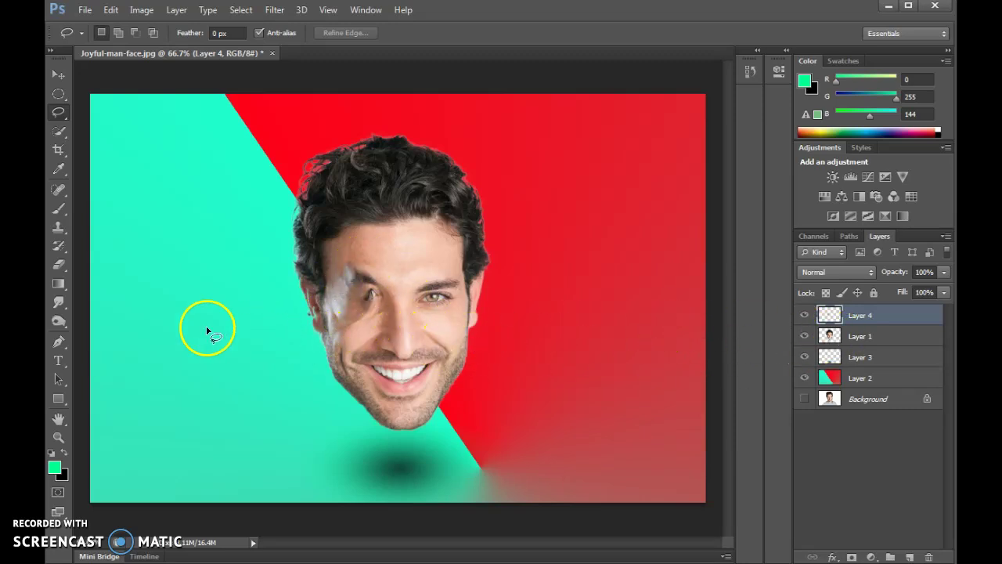
- Erase the eye copy's forehead edge with a soft 80 px, 0% hardness eraser
{"action": "left_click", "coordinate": [58, 266]}
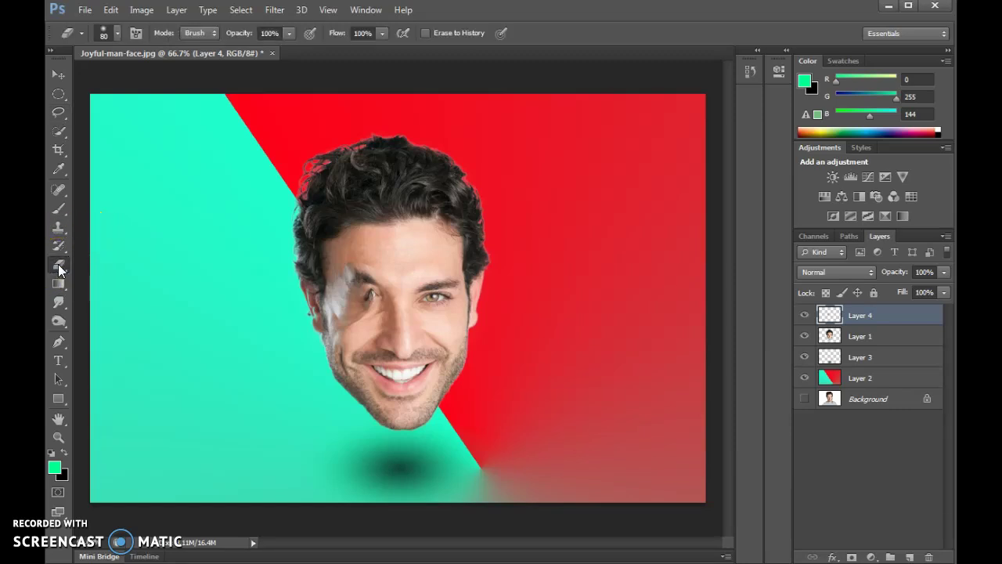
{"action": "left_click", "coordinate": [115, 35]}
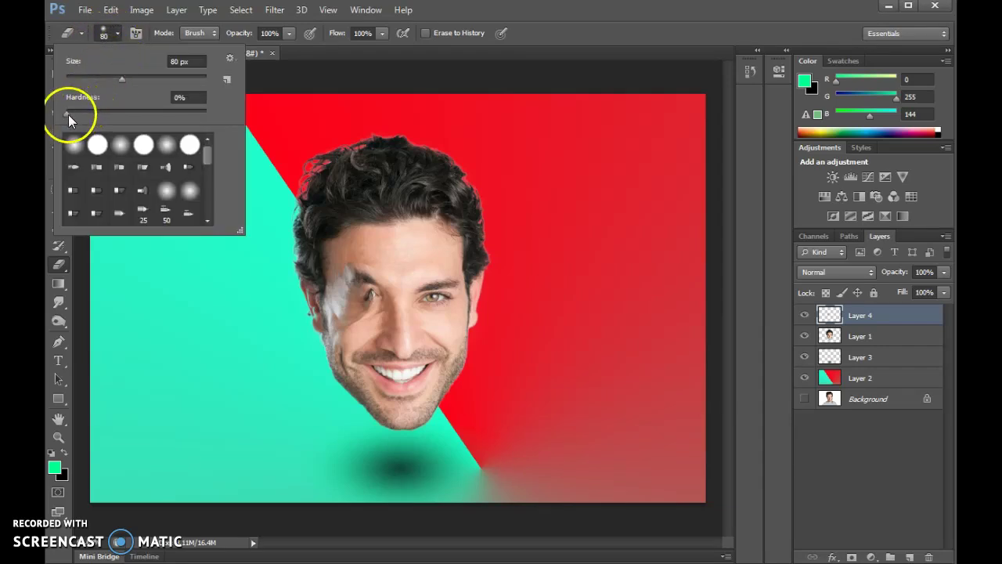
{"action": "left_click", "coordinate": [118, 33]}
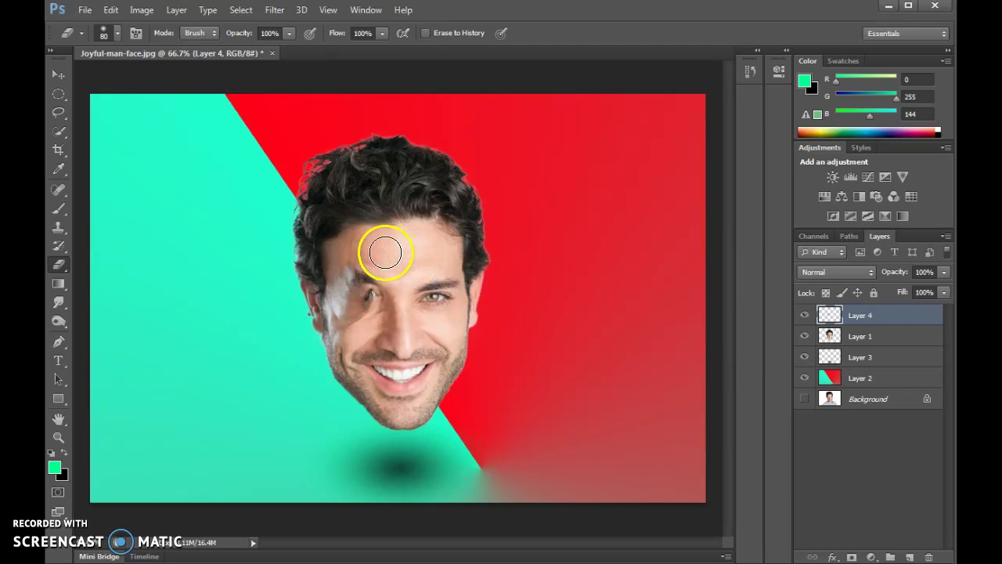
{"action": "mouse_move", "coordinate": [386, 251]}
{"action": "left_mouse_down"}
{"action": "mouse_move", "coordinate": [338, 249]}
{"action": "mouse_move", "coordinate": [320, 313]}
{"action": "mouse_move", "coordinate": [322, 328]}
{"action": "mouse_move", "coordinate": [342, 339]}
{"action": "mouse_move", "coordinate": [330, 326]}
{"action": "mouse_move", "coordinate": [385, 340]}
{"action": "mouse_move", "coordinate": [366, 337]}
{"action": "mouse_move", "coordinate": [403, 321]}
{"action": "mouse_move", "coordinate": [386, 328]}
{"action": "mouse_move", "coordinate": [412, 296]}
{"action": "mouse_move", "coordinate": [409, 277]}
{"action": "mouse_move", "coordinate": [415, 310]}
{"action": "mouse_move", "coordinate": [306, 298]}
{"action": "mouse_move", "coordinate": [339, 252]}
{"action": "left_mouse_up"}
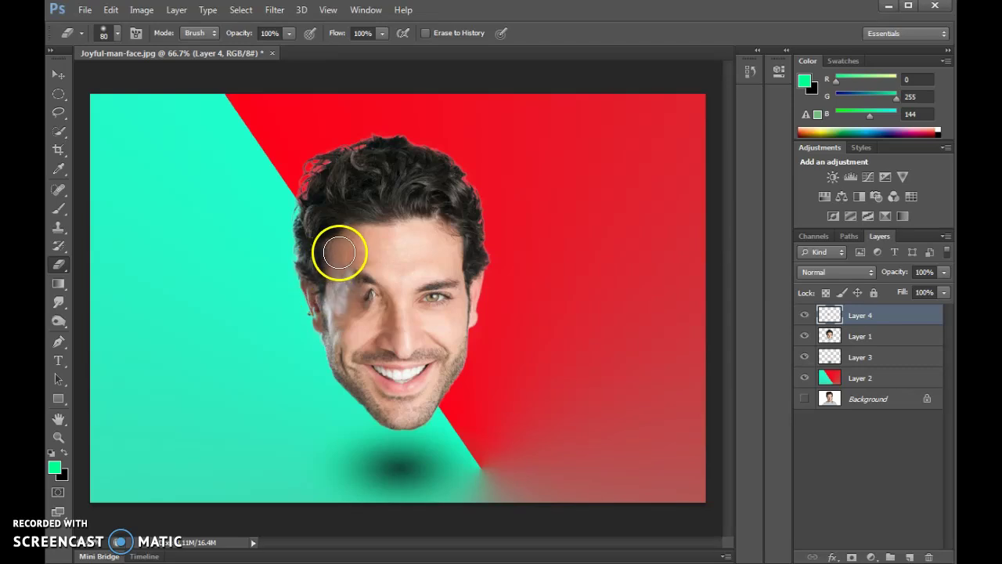
- From Layer 1, lasso the nose and copy it to a new layer, Layer 5
{"action": "left_click", "coordinate": [869, 345]}
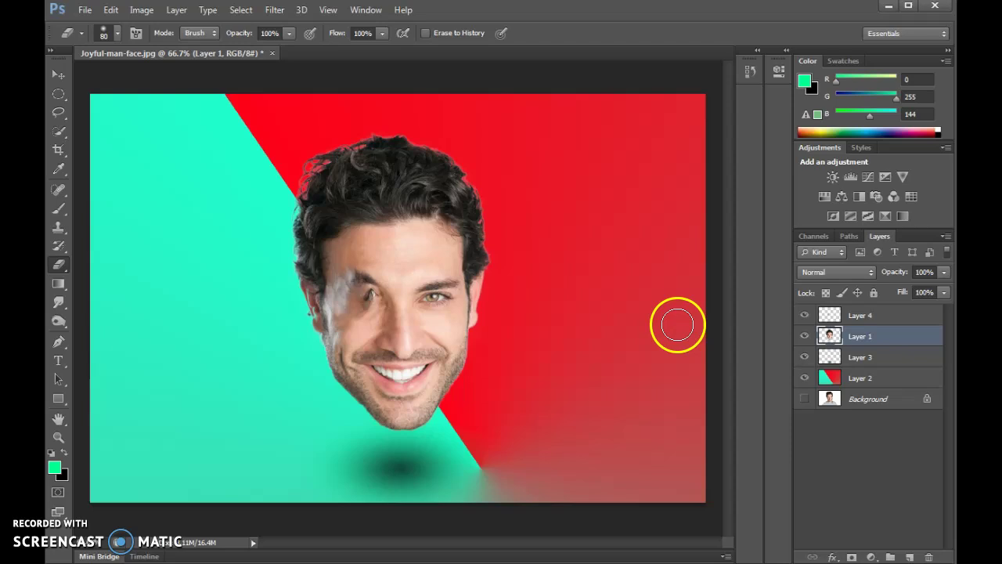
{"action": "left_click", "coordinate": [57, 114]}
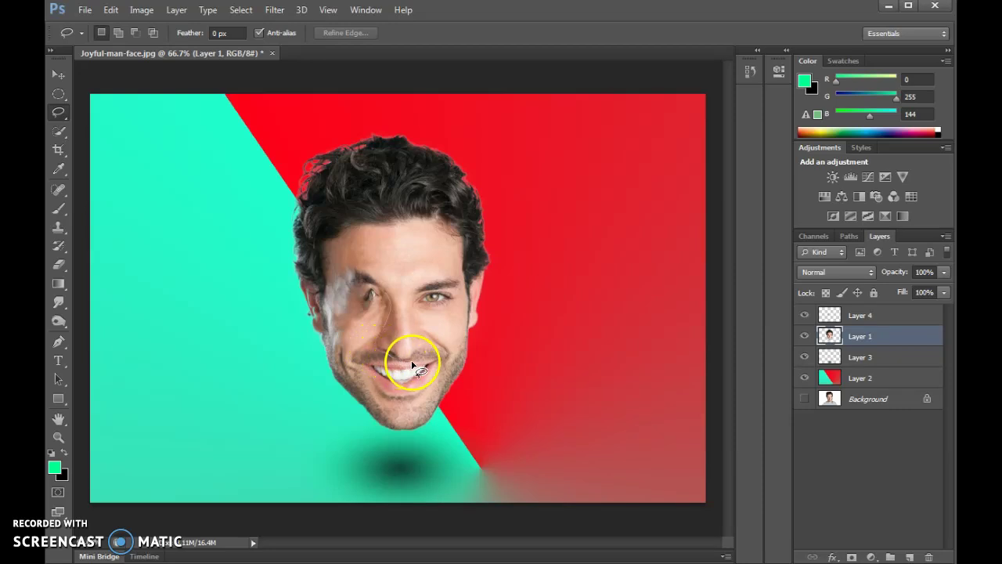
{"action": "mouse_move", "coordinate": [433, 343]}
{"action": "left_mouse_down"}
{"action": "mouse_move", "coordinate": [408, 307]}
{"action": "mouse_move", "coordinate": [415, 291]}
{"action": "mouse_move", "coordinate": [391, 284]}
{"action": "mouse_move", "coordinate": [378, 348]}
{"action": "left_mouse_up"}
{"action": "right_click", "coordinate": [399, 320]}
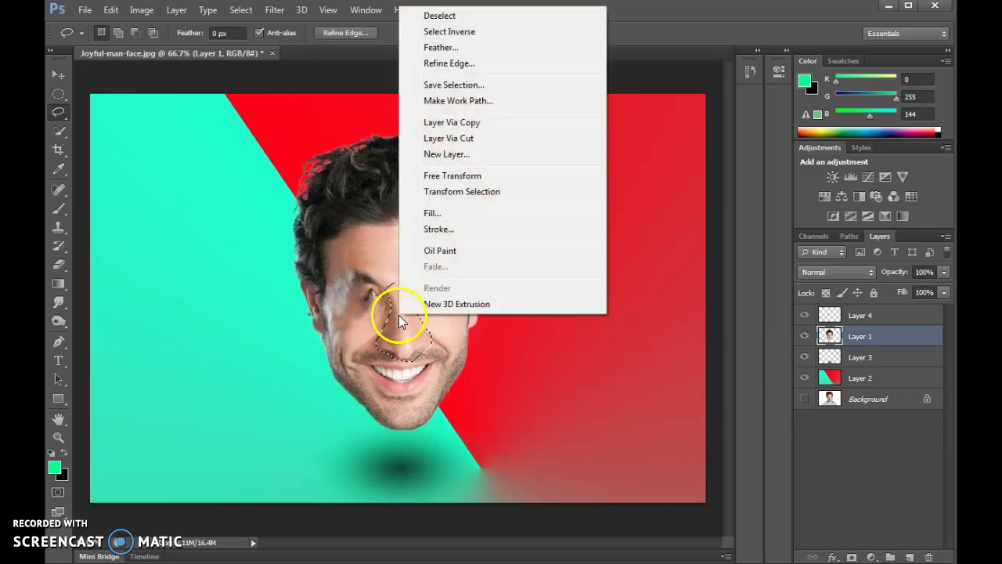
{"action": "left_click", "coordinate": [443, 126]}
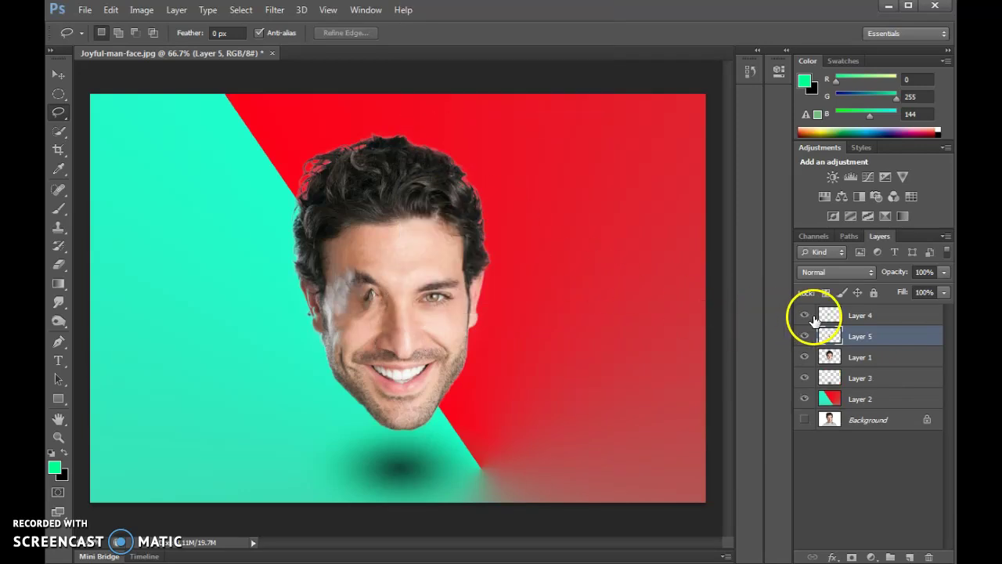
- Open Filter > Liquify on Layer 5's nose with Advanced Mode enabled
{"action": "left_click", "coordinate": [275, 10]}
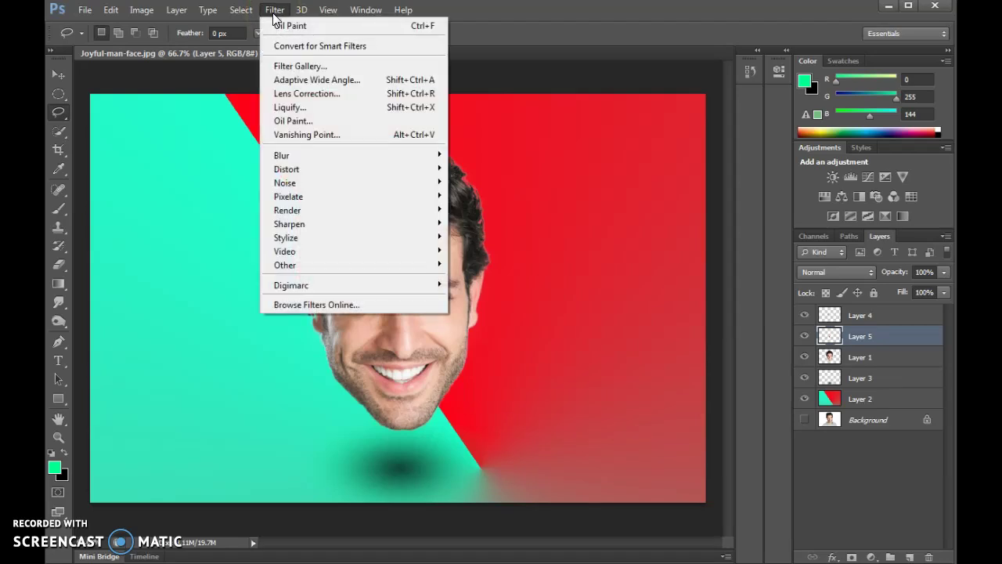
{"action": "left_click", "coordinate": [320, 110]}
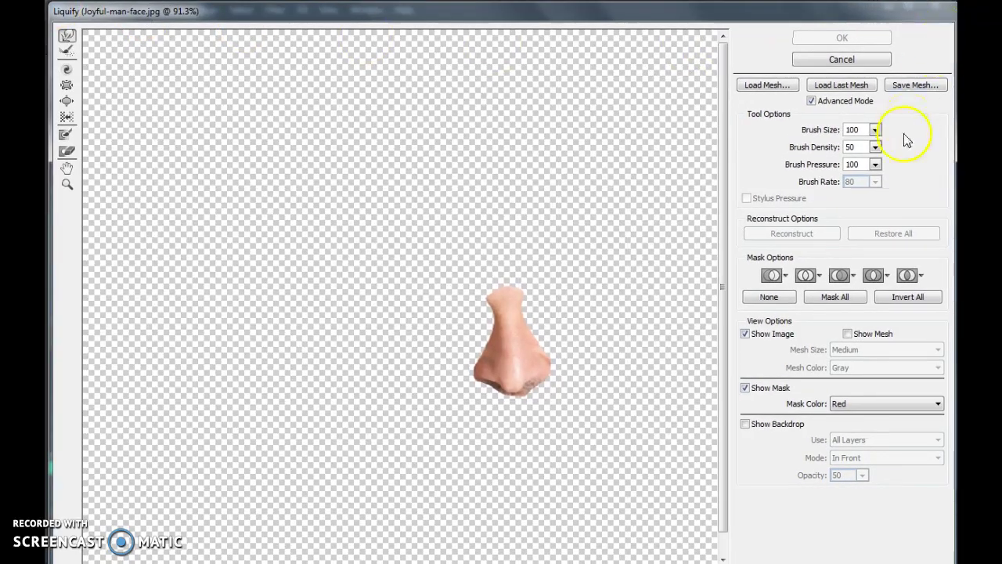
{"action": "left_click", "coordinate": [812, 102]}
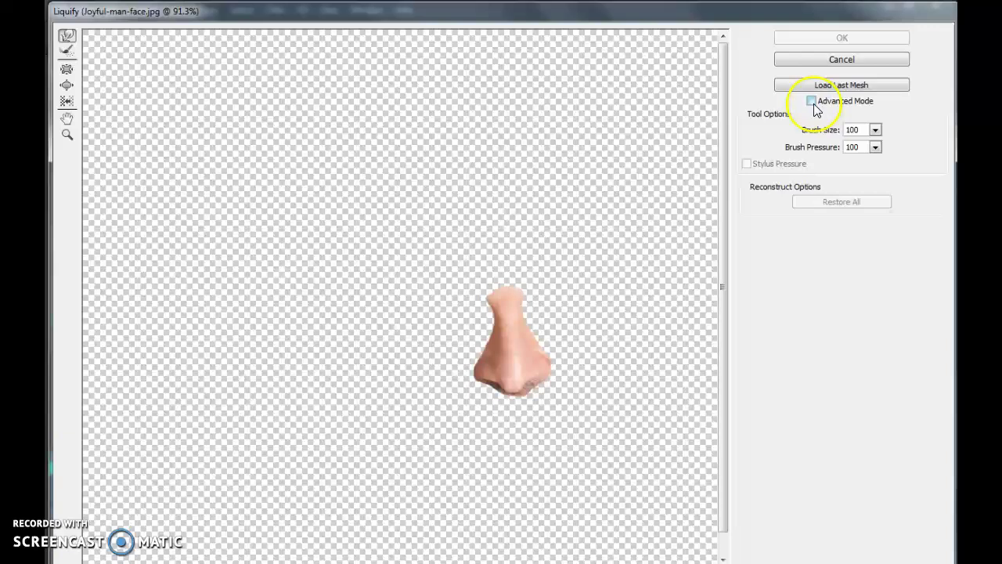
{"action": "left_click", "coordinate": [812, 102]}
{"action": "left_click", "coordinate": [811, 102]}
{"action": "left_click", "coordinate": [811, 102]}
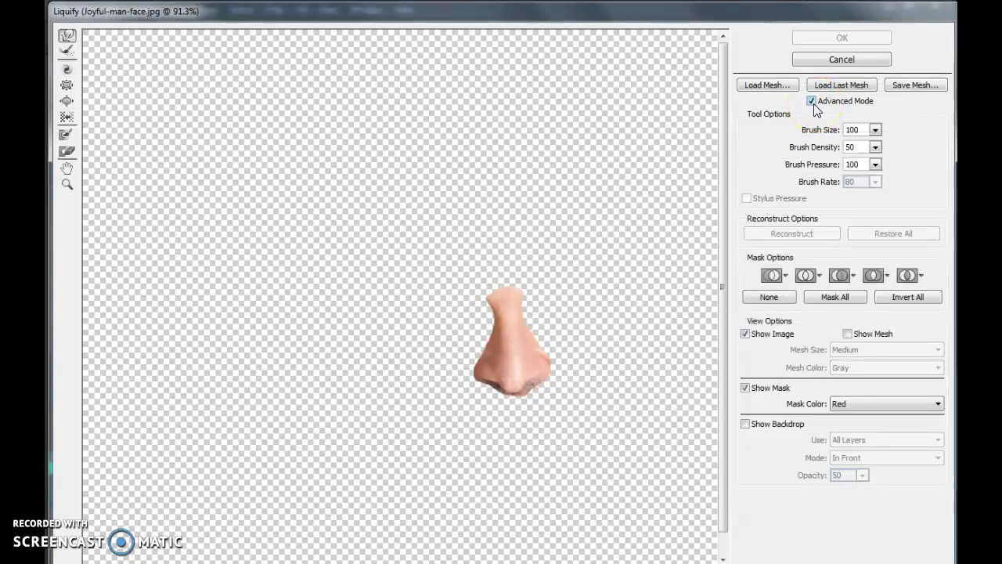
- Pucker and then bloat the nose with the Liquify brush, resized to around 600
{"action": "left_click", "coordinate": [67, 84]}
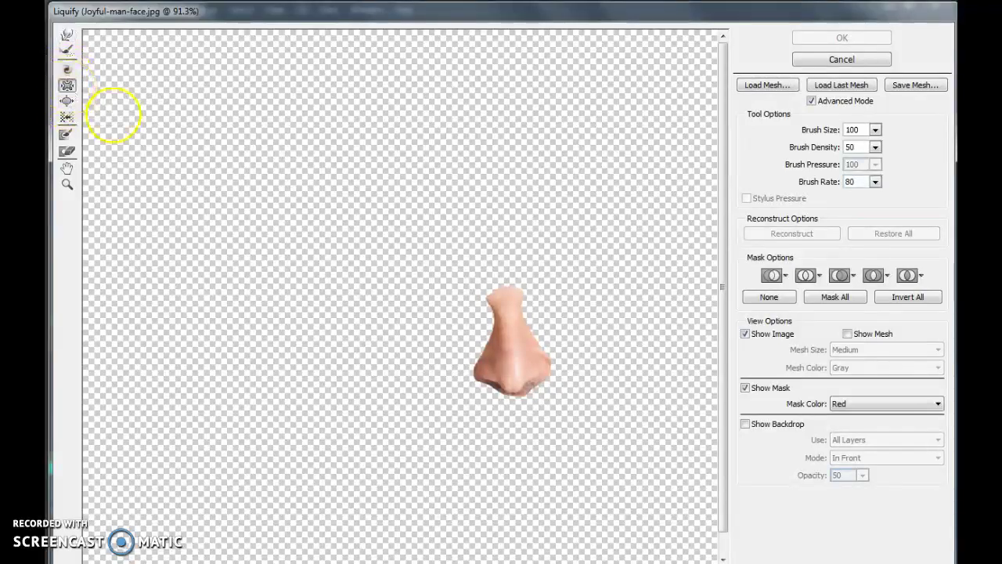
{"action": "left_click", "coordinate": [502, 374]}
{"action": "key", "text": "bracketleft"}
{"action": "key", "text": "bracketleft"}
{"action": "key", "text": "bracketleft"}
{"action": "key", "text": "bracketleft"}
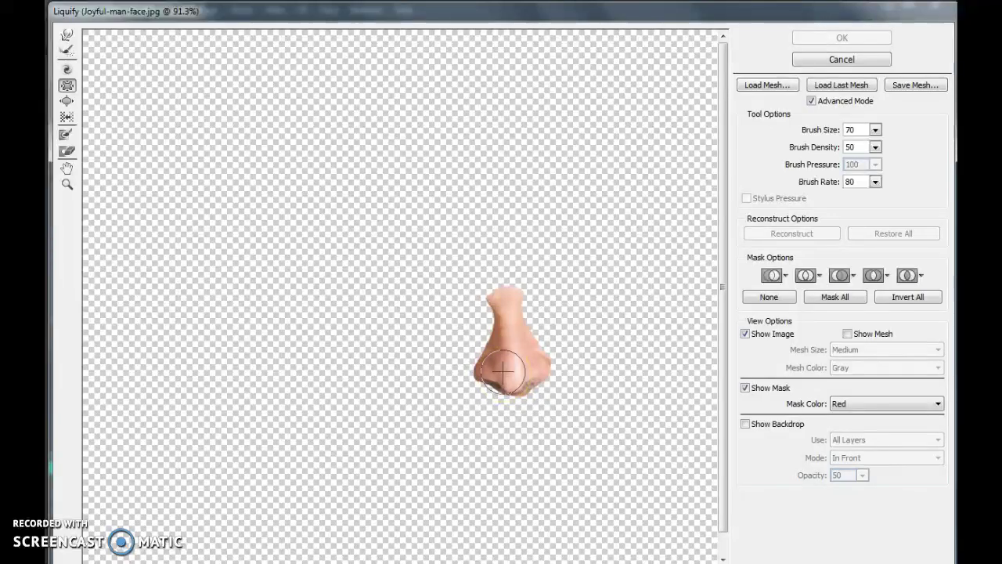
{"action": "key", "text": "bracketright"}
{"action": "key", "text": "bracketright"}
{"action": "key", "text": "bracketright"}
{"action": "key", "text": "bracketright"}
{"action": "key", "text": "bracketright"}
{"action": "key", "text": "bracketright"}
{"action": "key", "text": "bracketright"}
{"action": "key", "text": "bracketright"}
{"action": "left_click", "coordinate": [513, 344]}
{"action": "key", "text": "bracketleft"}
{"action": "key", "text": "bracketleft"}
{"action": "left_click", "coordinate": [513, 344]}
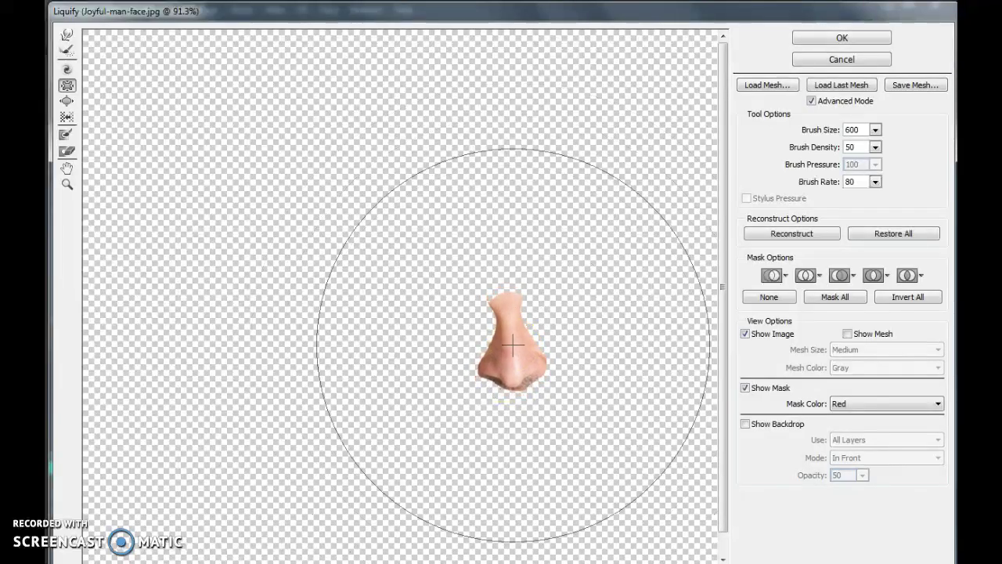
{"action": "left_click", "coordinate": [66, 101]}
{"action": "left_click", "coordinate": [523, 335]}
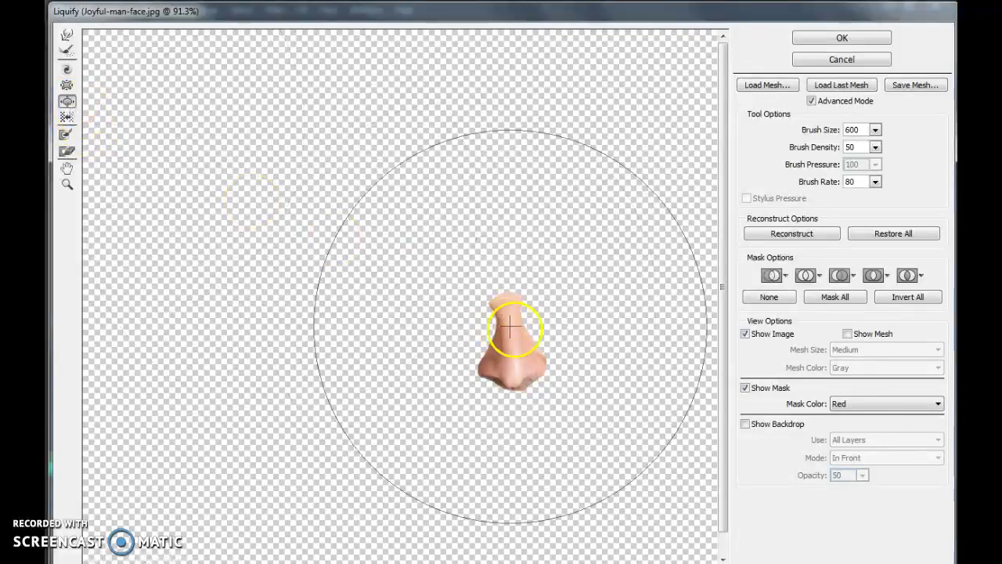
{"action": "key", "text": "bracketleft"}
{"action": "key", "text": "bracketleft"}
{"action": "key", "text": "bracketleft"}
- Twirl the nose clockwise, push its tip downward with a 125 brush, and apply Liquify
{"action": "key", "text": "bracketleft"}
{"action": "key", "text": "bracketleft"}
{"action": "key", "text": "bracketleft"}
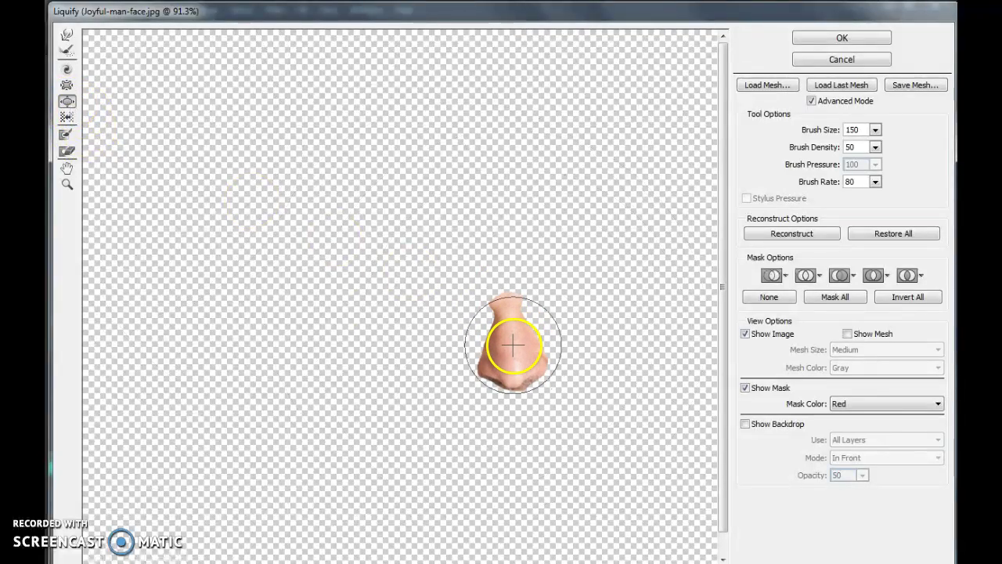
{"action": "mouse_move", "coordinate": [513, 344]}
{"action": "left_mouse_down"}
{"action": "mouse_move", "coordinate": [506, 365]}
{"action": "mouse_move", "coordinate": [510, 331]}
{"action": "mouse_move", "coordinate": [454, 349]}
{"action": "mouse_move", "coordinate": [526, 350]}
{"action": "mouse_move", "coordinate": [519, 342]}
{"action": "left_mouse_up"}
{"action": "left_click", "coordinate": [67, 69]}
{"action": "key", "text": "bracketleft"}
{"action": "key", "text": "bracketright"}
{"action": "key", "text": "bracketright"}
{"action": "key", "text": "bracketright"}
{"action": "key", "text": "bracketright"}
{"action": "key", "text": "bracketright"}
{"action": "key", "text": "bracketright"}
{"action": "key", "text": "ctrl+space"}
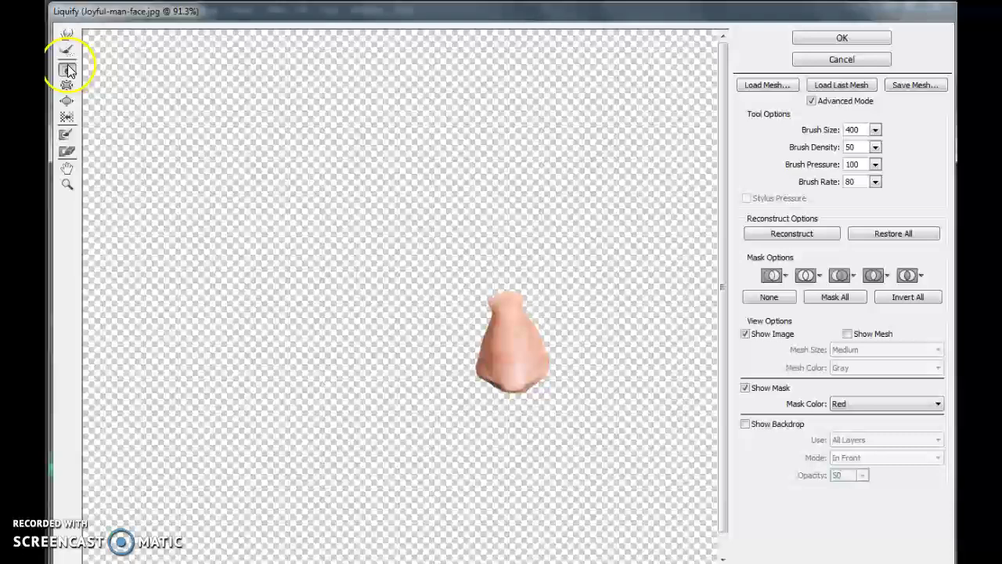
{"action": "left_click", "coordinate": [66, 35]}
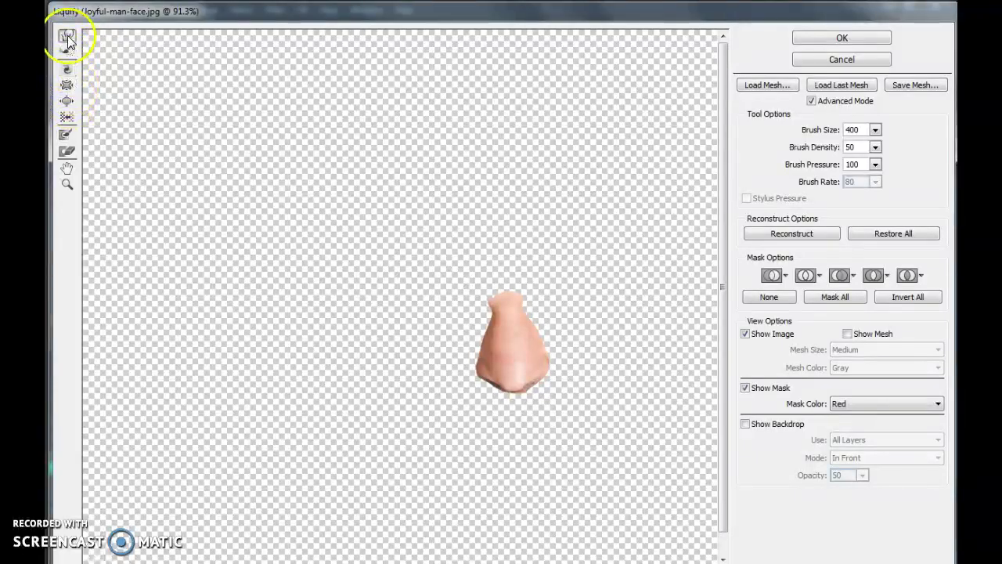
{"action": "key", "text": "bracketleft"}
{"action": "key", "text": "bracketleft"}
{"action": "key", "text": "bracketleft"}
{"action": "key", "text": "bracketleft"}
{"action": "key", "text": "bracketleft"}
{"action": "key", "text": "bracketleft"}
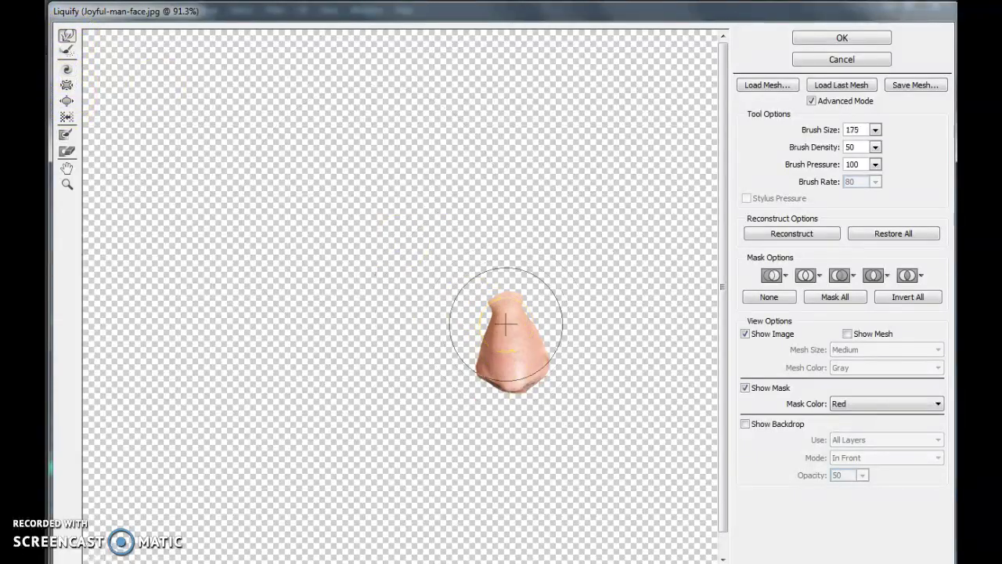
{"action": "mouse_move", "coordinate": [504, 304]}
{"action": "left_mouse_down"}
{"action": "mouse_move", "coordinate": [516, 329]}
{"action": "mouse_move", "coordinate": [512, 358]}
{"action": "mouse_move", "coordinate": [527, 377]}
{"action": "mouse_move", "coordinate": [490, 351]}
{"action": "mouse_move", "coordinate": [506, 357]}
{"action": "left_mouse_up"}
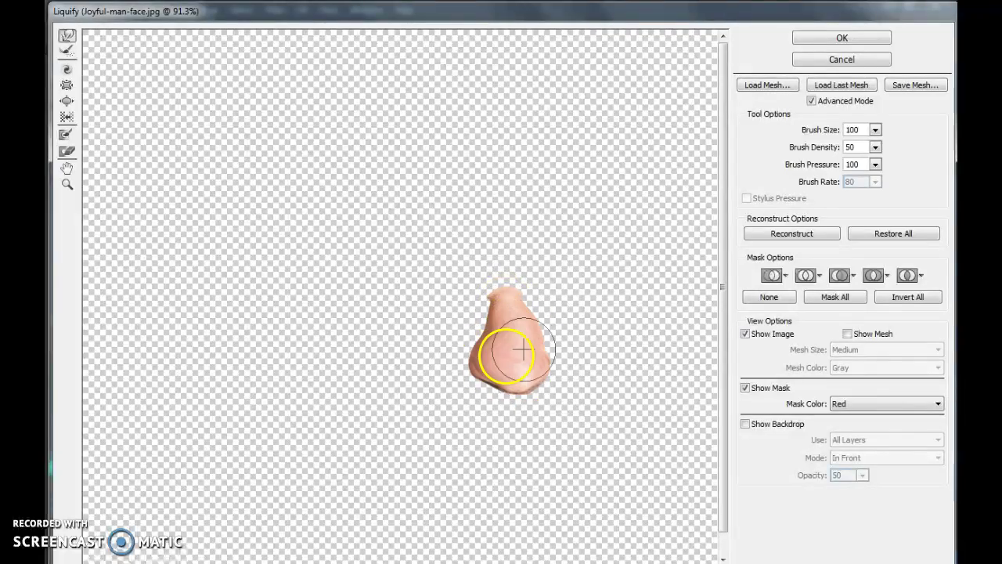
{"action": "left_click", "coordinate": [823, 44]}
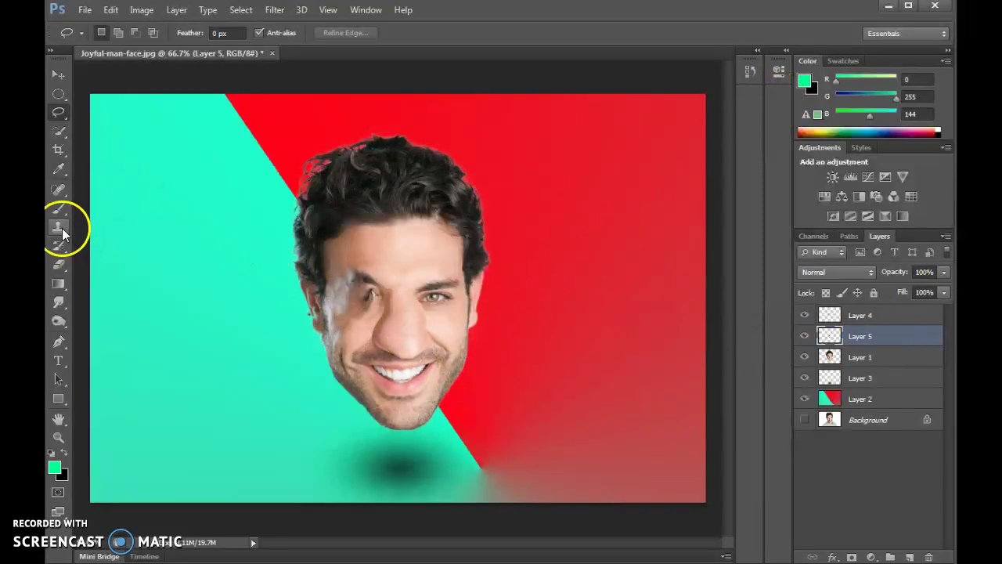
- Erase the Layer 5 patch over both eyes, toggling Layer 5's visibility to compare
{"action": "left_click", "coordinate": [57, 266]}
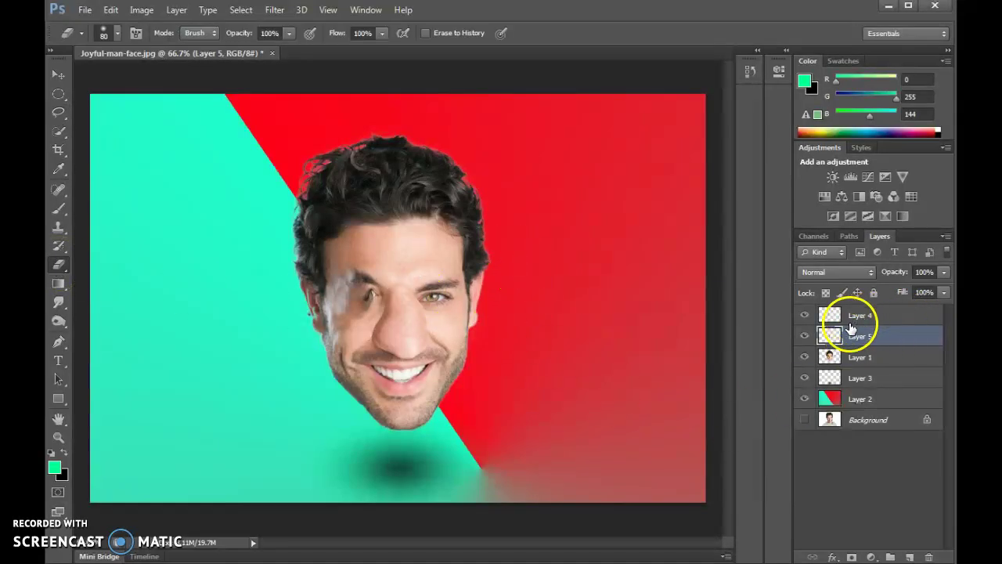
{"action": "left_click", "coordinate": [806, 337]}
{"action": "left_click", "coordinate": [806, 337]}
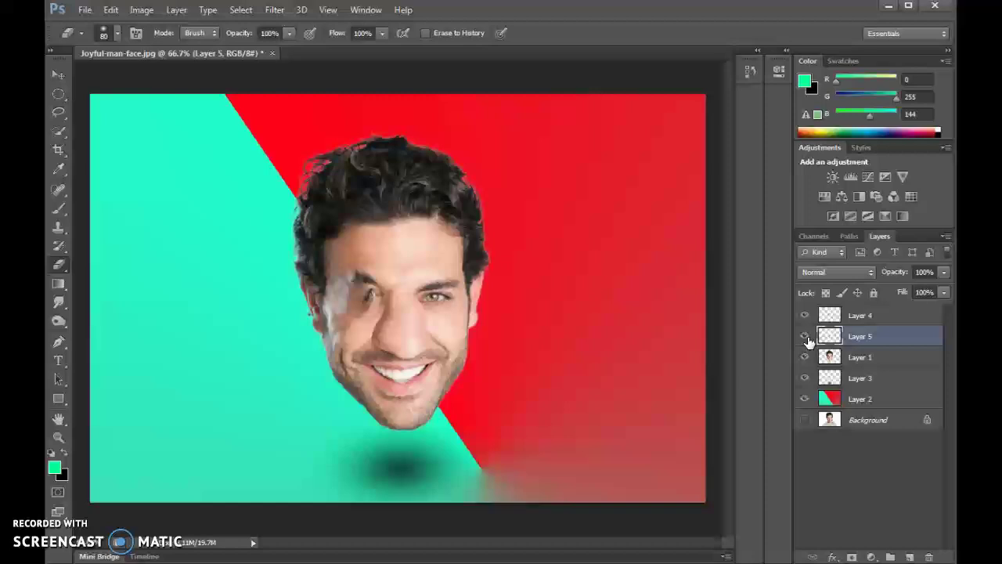
{"action": "mouse_move", "coordinate": [406, 278]}
{"action": "left_mouse_down"}
{"action": "mouse_move", "coordinate": [356, 326]}
{"action": "mouse_move", "coordinate": [358, 313]}
{"action": "mouse_move", "coordinate": [355, 353]}
{"action": "mouse_move", "coordinate": [468, 373]}
{"action": "mouse_move", "coordinate": [423, 261]}
{"action": "mouse_move", "coordinate": [381, 275]}
{"action": "left_mouse_up"}
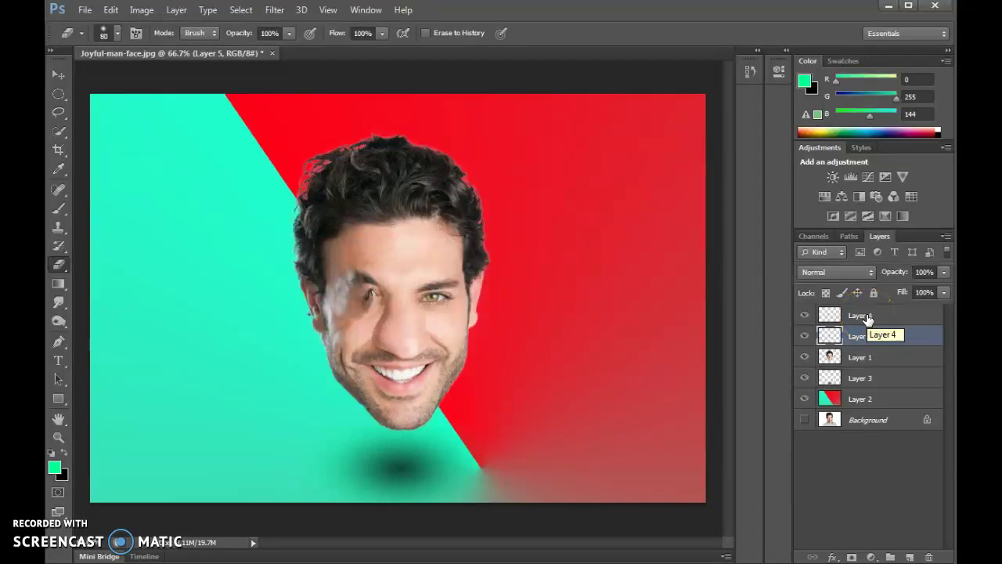
- Select Layers 4, 5 and 1 and merge them with Layer > Merge Layers
{"action": "left_click_drag", "start_coordinate": [867, 317], "coordinate": [868, 364]}
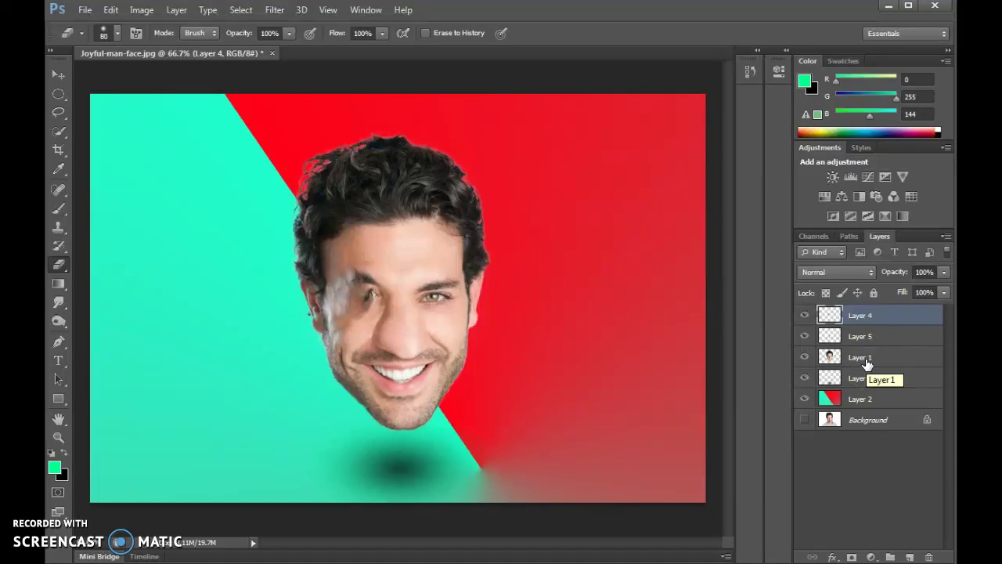
{"action": "left_click_drag", "start_coordinate": [861, 317], "coordinate": [866, 366]}
{"action": "left_click", "coordinate": [865, 362], "text": "shift"}
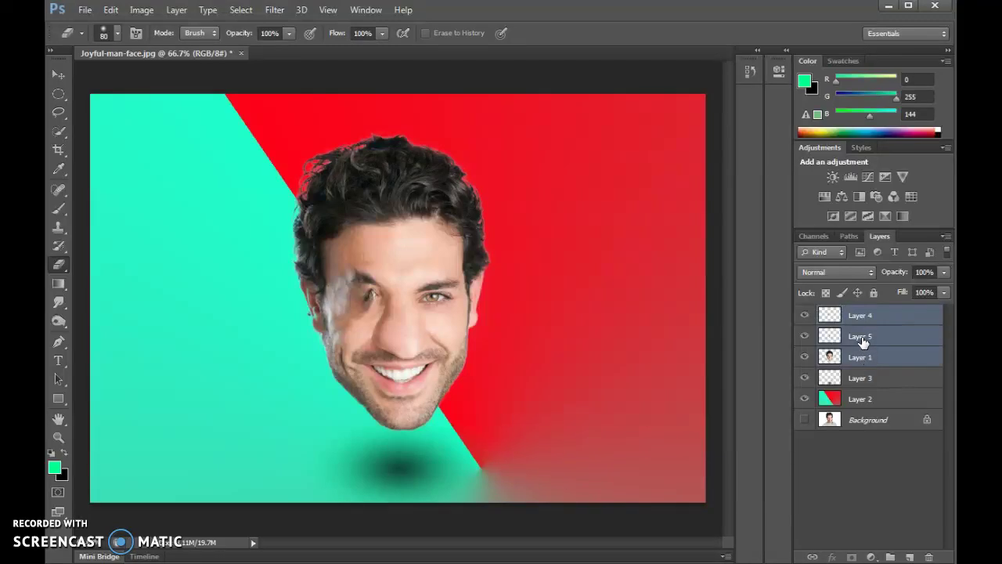
{"action": "left_click", "coordinate": [179, 11]}
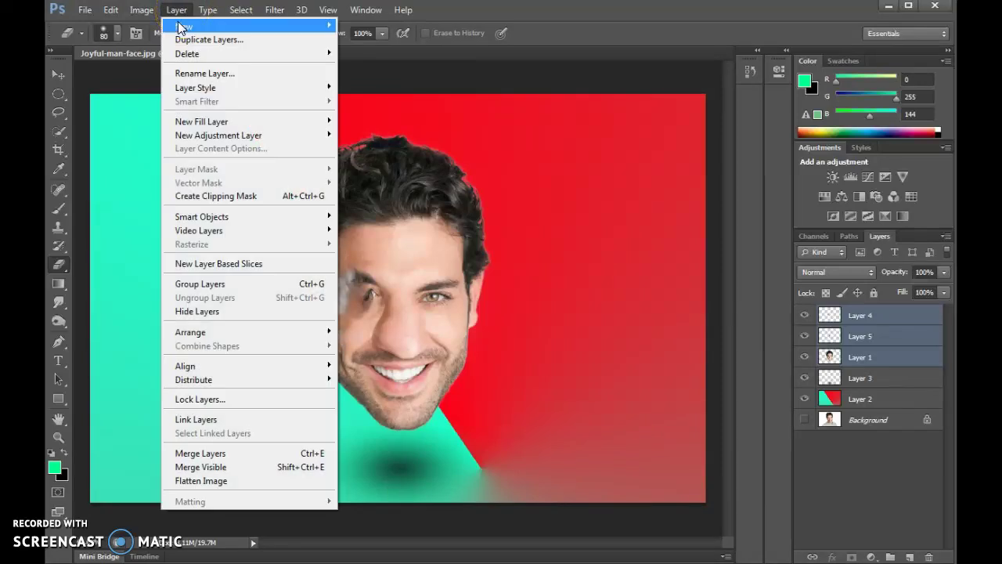
{"action": "left_click", "coordinate": [281, 454]}
{"action": "right_click", "coordinate": [877, 313]}
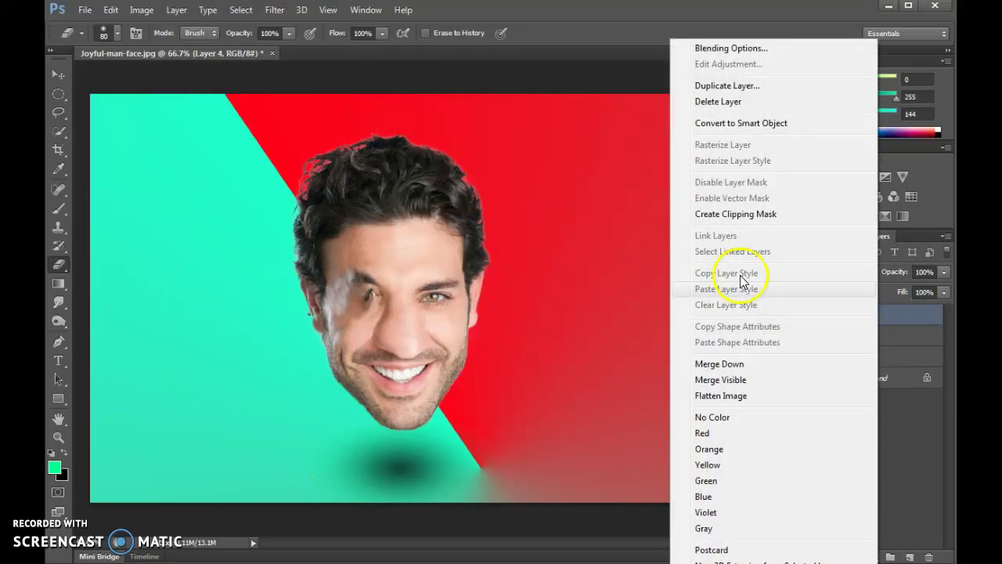
{"action": "left_click", "coordinate": [916, 312]}
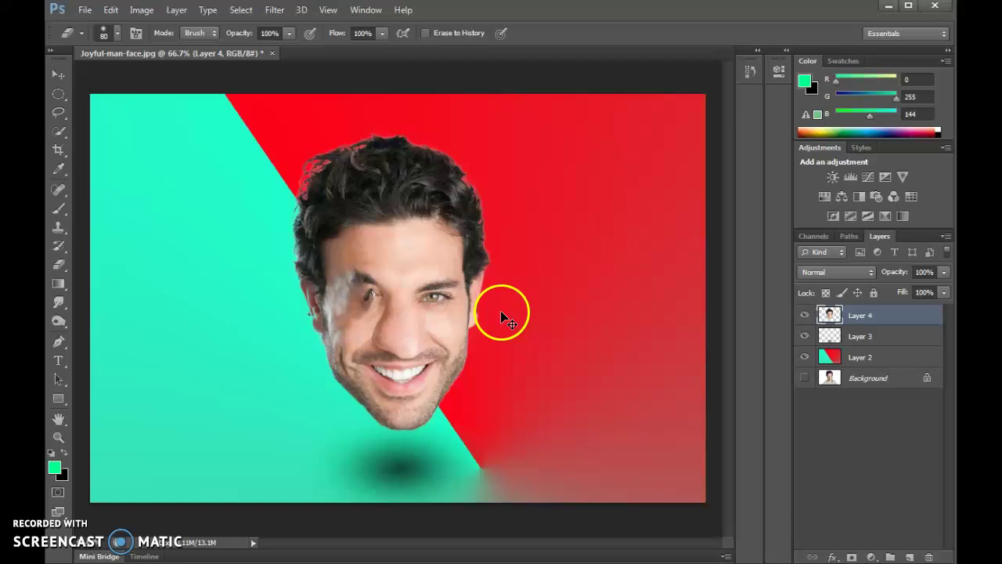
- Free-transform the face to about 84% width, nudge it right, and skew it into a tilt
{"action": "key", "text": "ctrl+t"}
{"action": "left_click_drag", "start_coordinate": [496, 281], "coordinate": [465, 286]}
{"action": "left_click_drag", "start_coordinate": [401, 242], "coordinate": [417, 252]}
{"action": "right_click", "coordinate": [418, 255]}
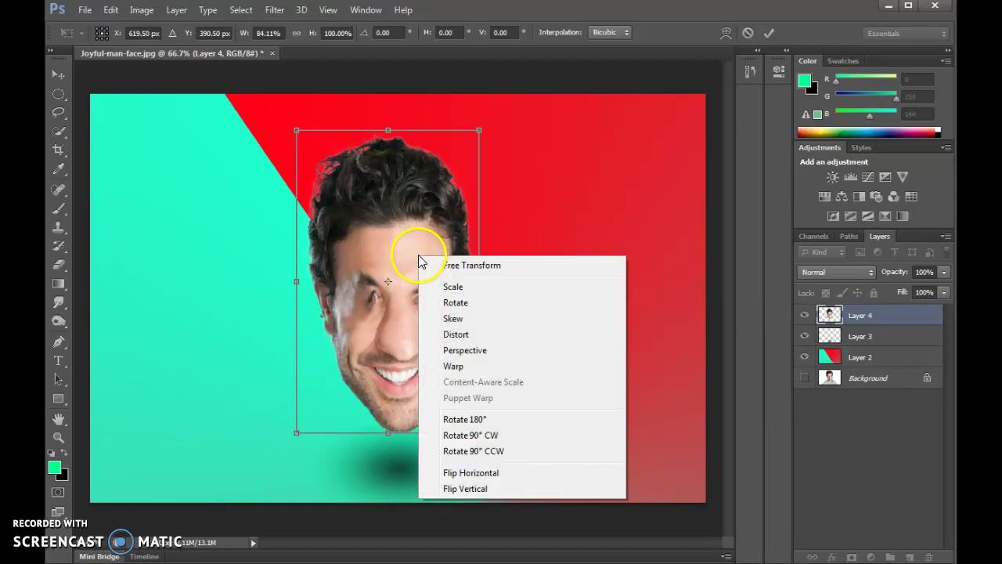
{"action": "left_click", "coordinate": [457, 318]}
{"action": "left_click_drag", "start_coordinate": [311, 133], "coordinate": [346, 135]}
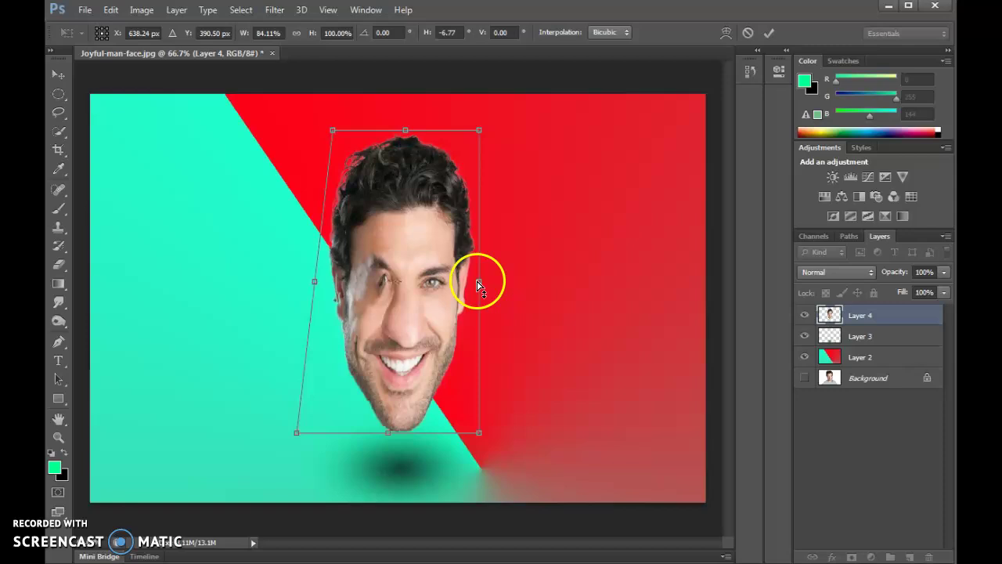
{"action": "mouse_move", "coordinate": [479, 283]}
{"action": "left_mouse_down"}
{"action": "mouse_move", "coordinate": [483, 293]}
{"action": "mouse_move", "coordinate": [483, 271]}
{"action": "left_mouse_up"}
{"action": "key", "text": "e"}
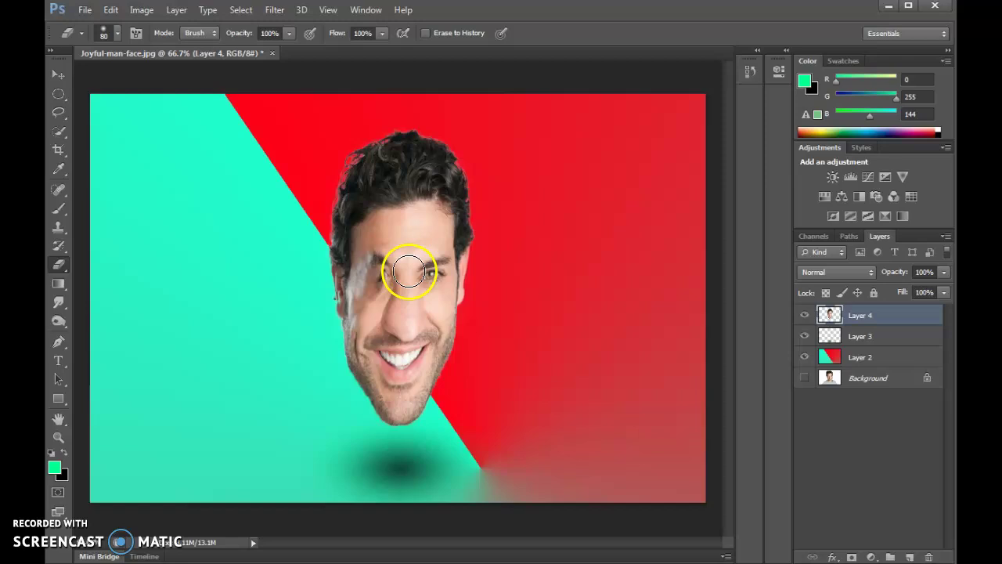
- Apply the Oil Paint filter to the caricature with Stylization 3.86 and Scale 1.24
{"action": "left_click", "coordinate": [274, 11]}
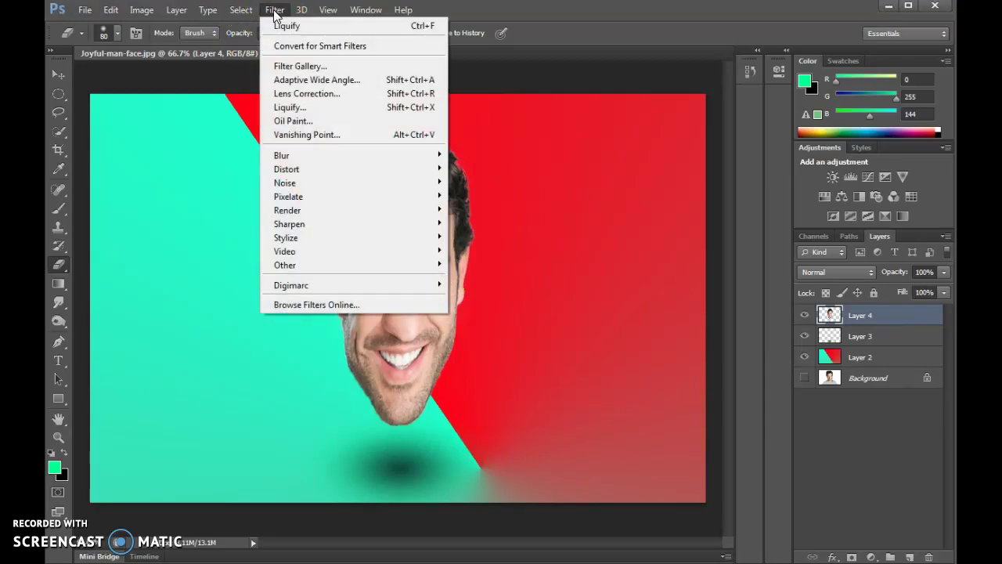
{"action": "left_click", "coordinate": [315, 121]}
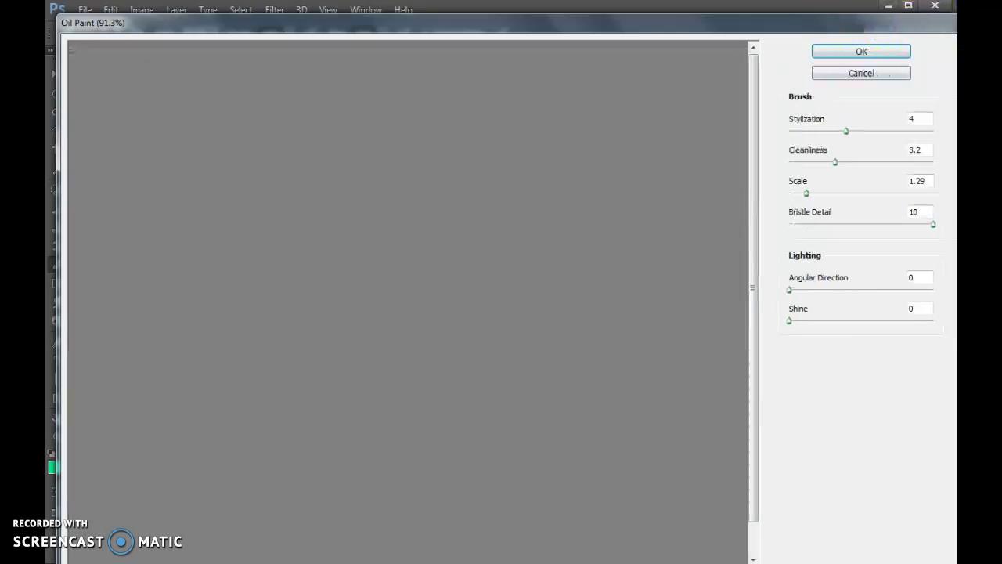
{"action": "left_click_drag", "start_coordinate": [955, 15], "coordinate": [950, 12]}
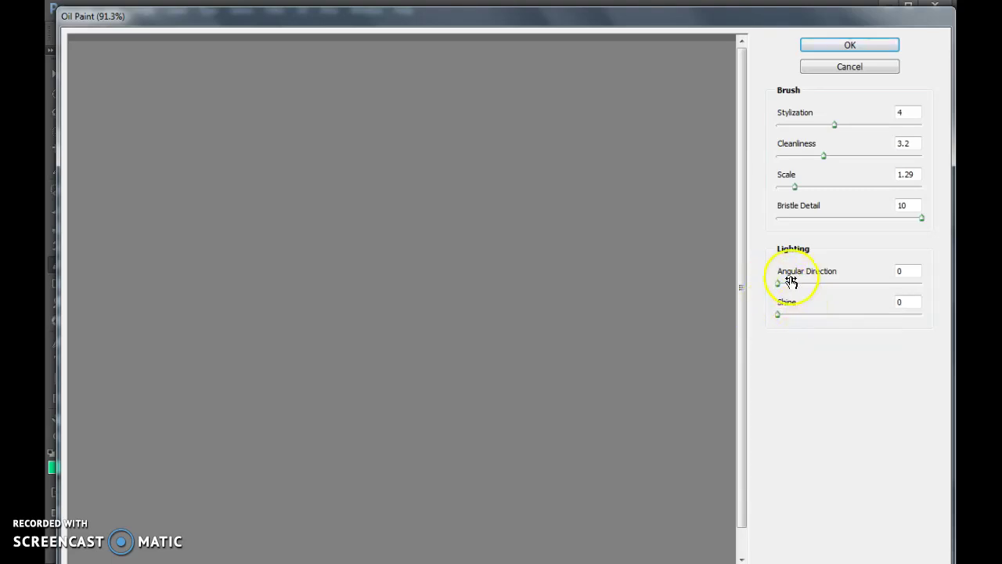
{"action": "left_click", "coordinate": [832, 125]}
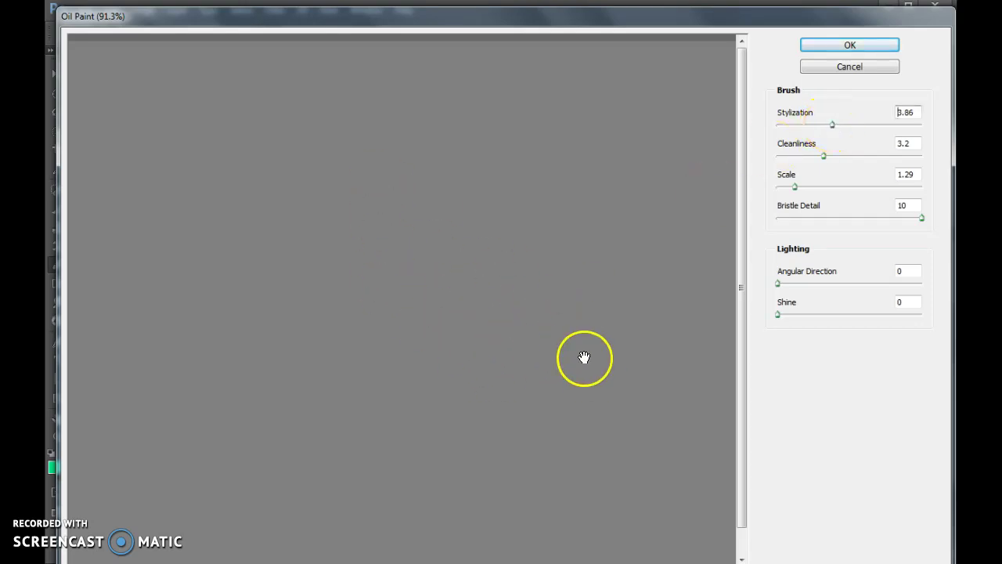
{"action": "left_click", "coordinate": [793, 188]}
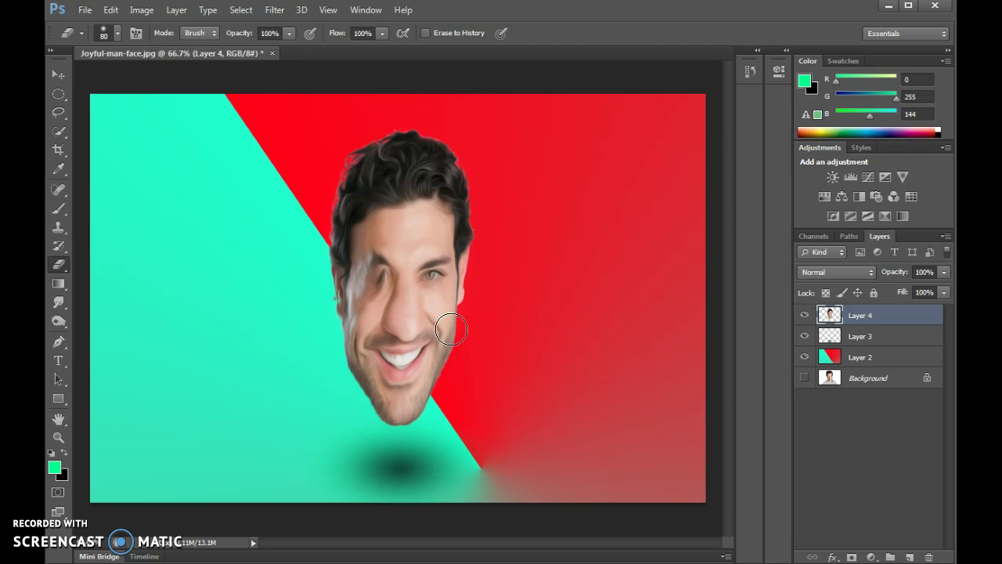
{"action": "left_click", "coordinate": [624, 375]}
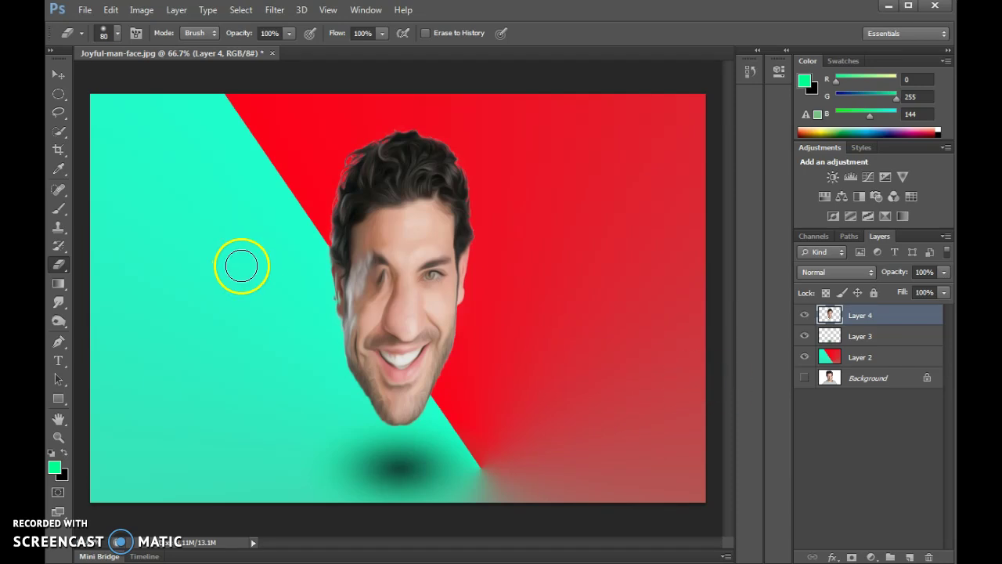
{"action": "left_click", "coordinate": [82, 11]}
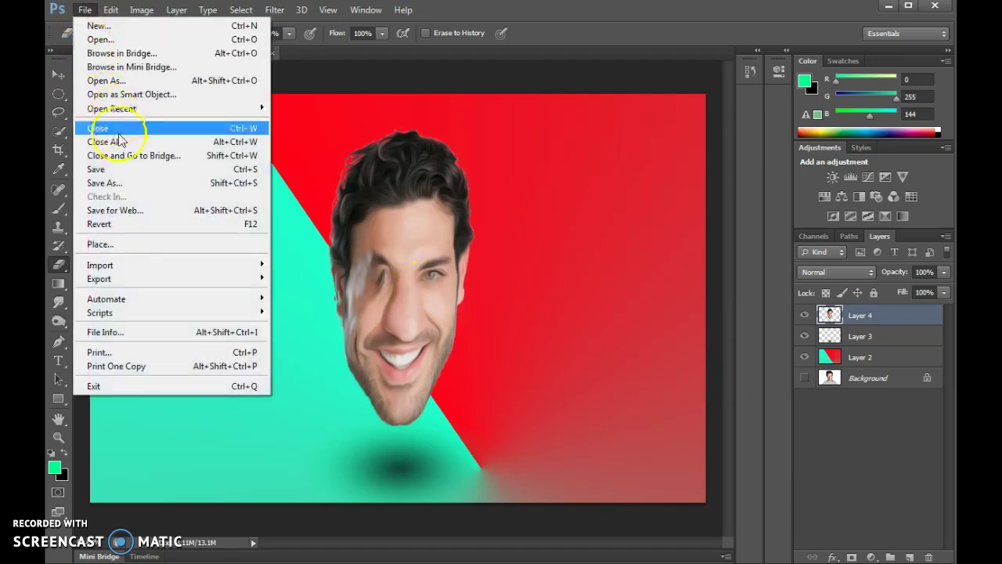
{"action": "left_click", "coordinate": [137, 169]}
{"action": "left_click", "coordinate": [337, 342]}
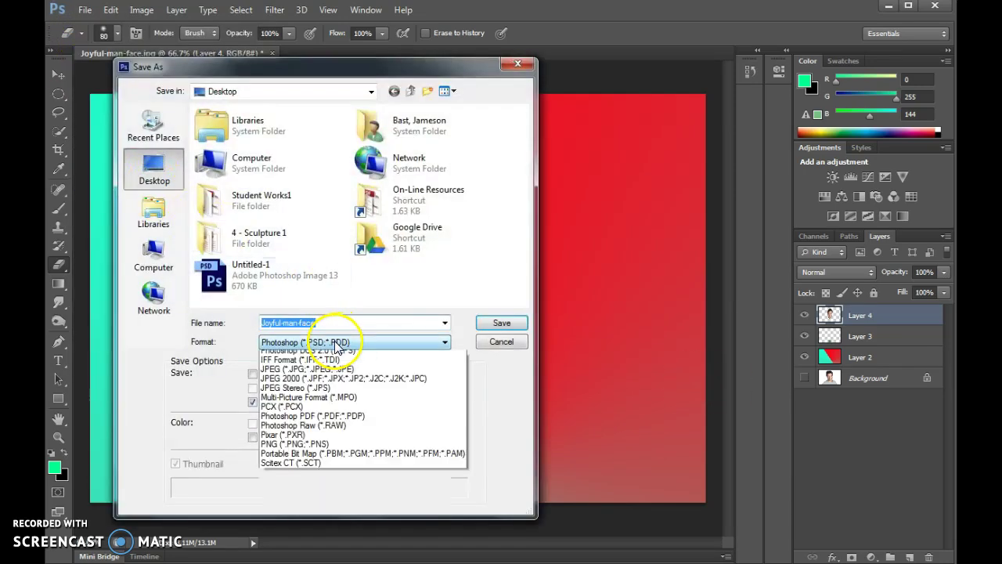
{"action": "left_click", "coordinate": [337, 442]}
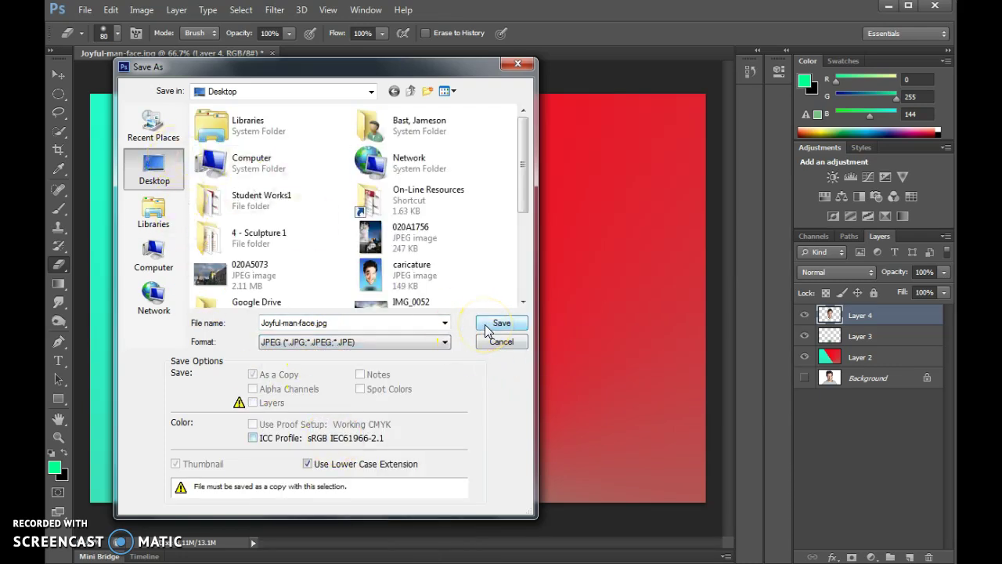
{"action": "left_click", "coordinate": [501, 342]}
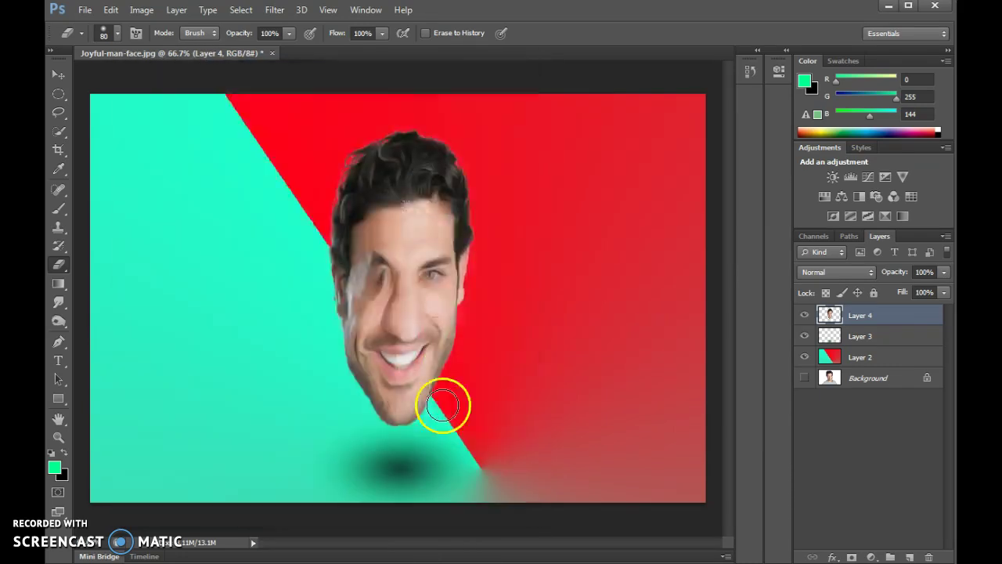